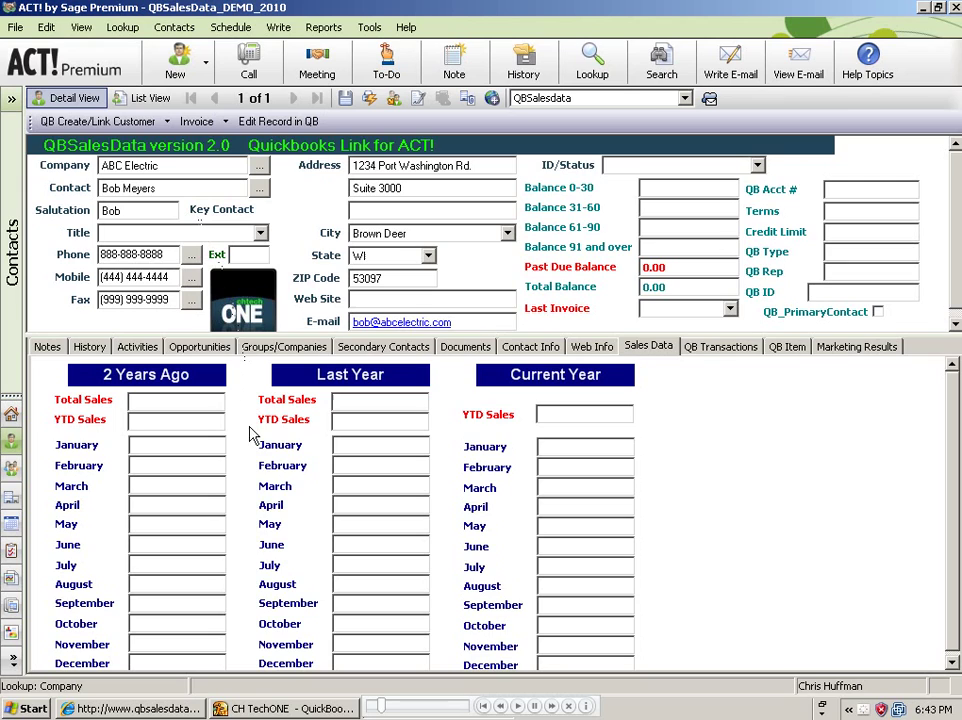
Step: Open ABC Electric's customer record in QuickBooks Pro 2008, check its company name, cancel, and return to ACT!
{"action": "key", "text": "alt+Tab"}
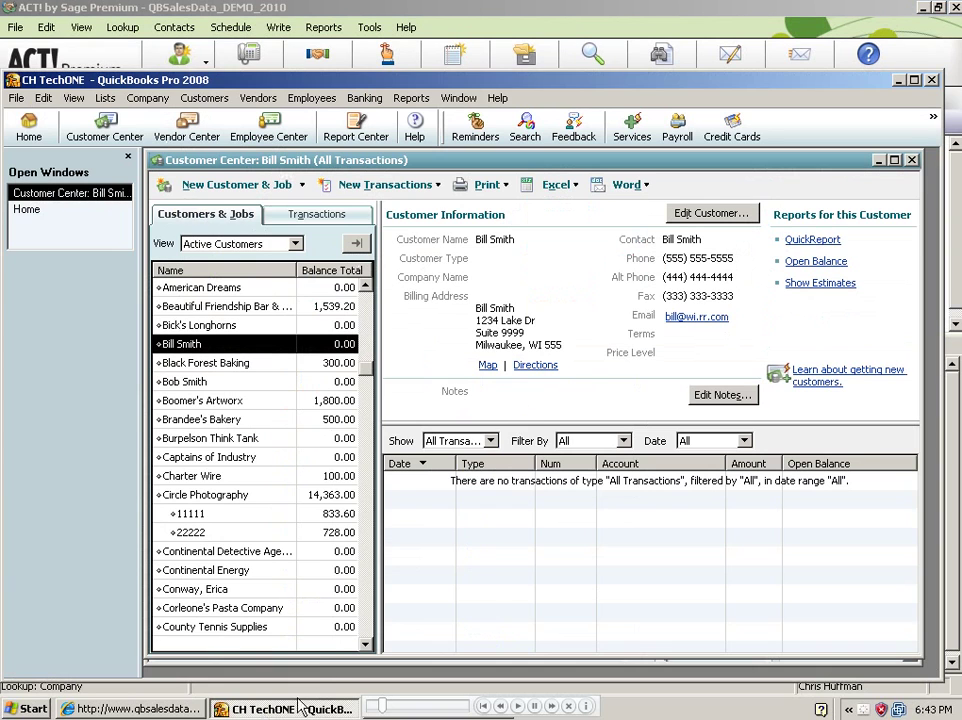
{"action": "left_click", "coordinate": [369, 327]}
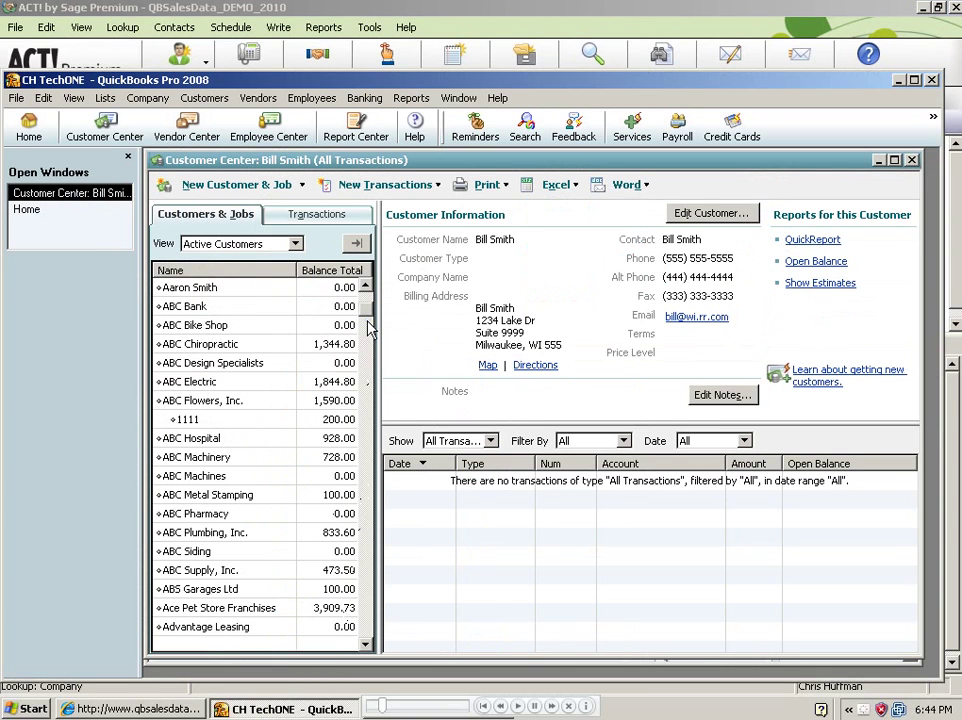
{"action": "left_click", "coordinate": [266, 384]}
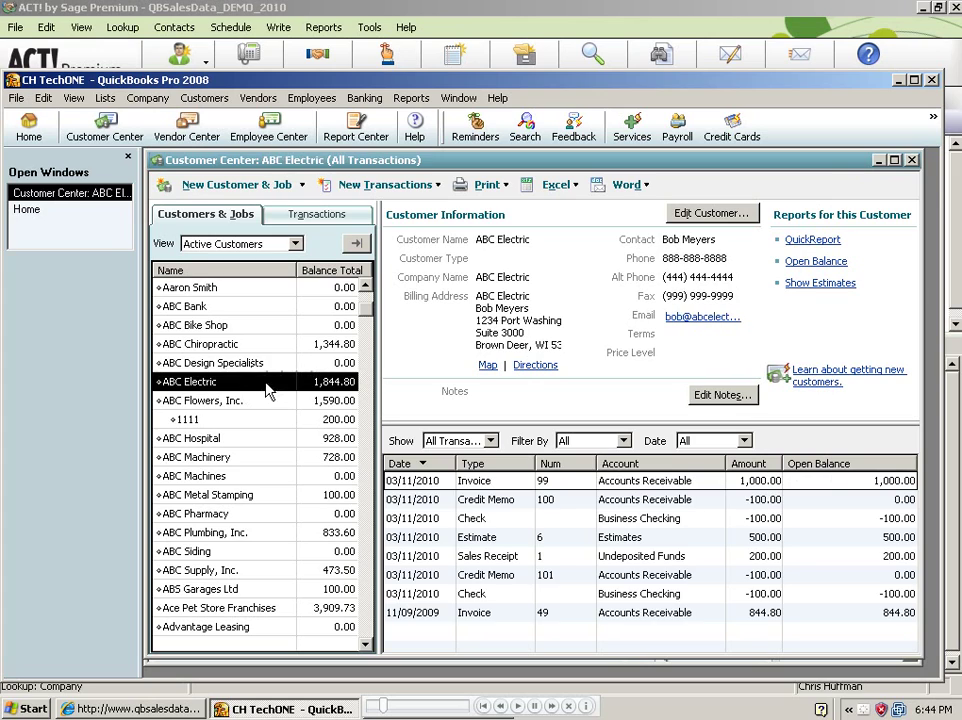
{"action": "double_click", "coordinate": [270, 386]}
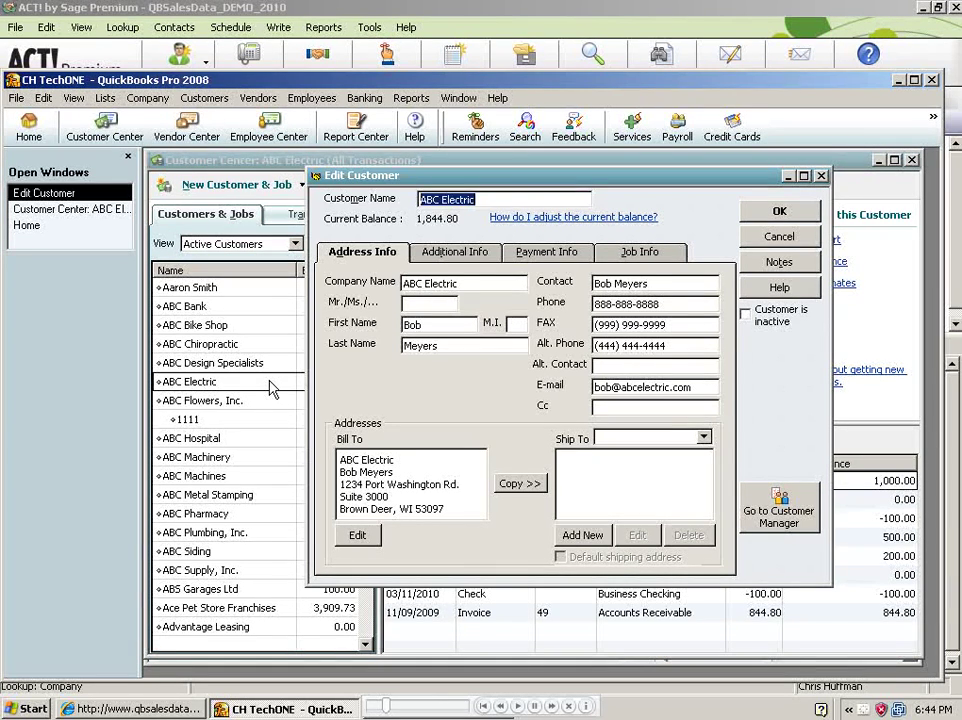
{"action": "left_click", "coordinate": [475, 287]}
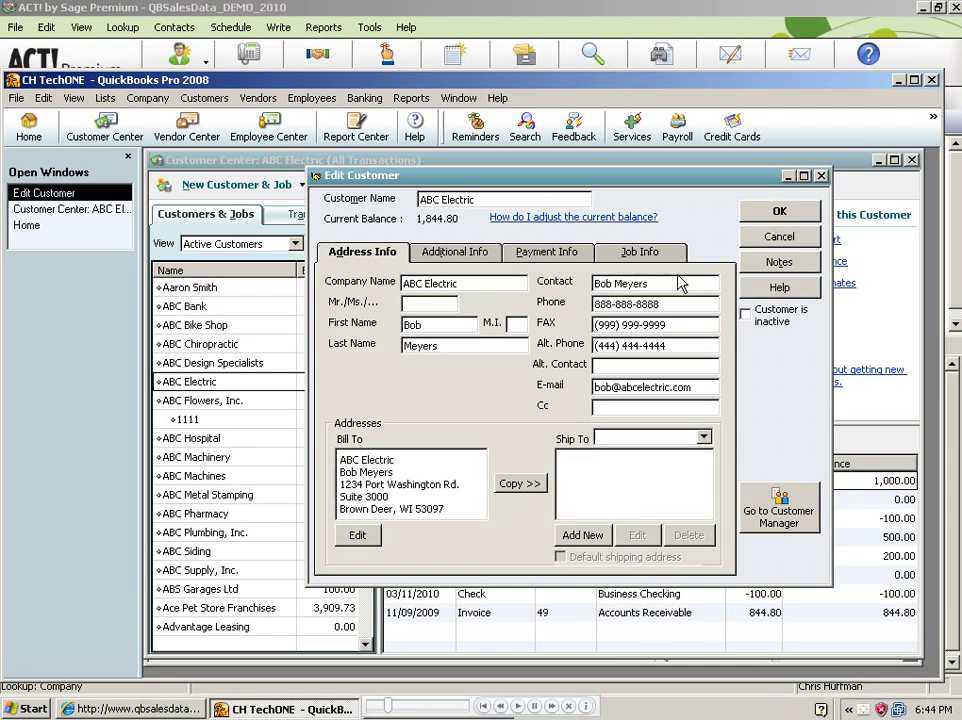
{"action": "left_click", "coordinate": [765, 241]}
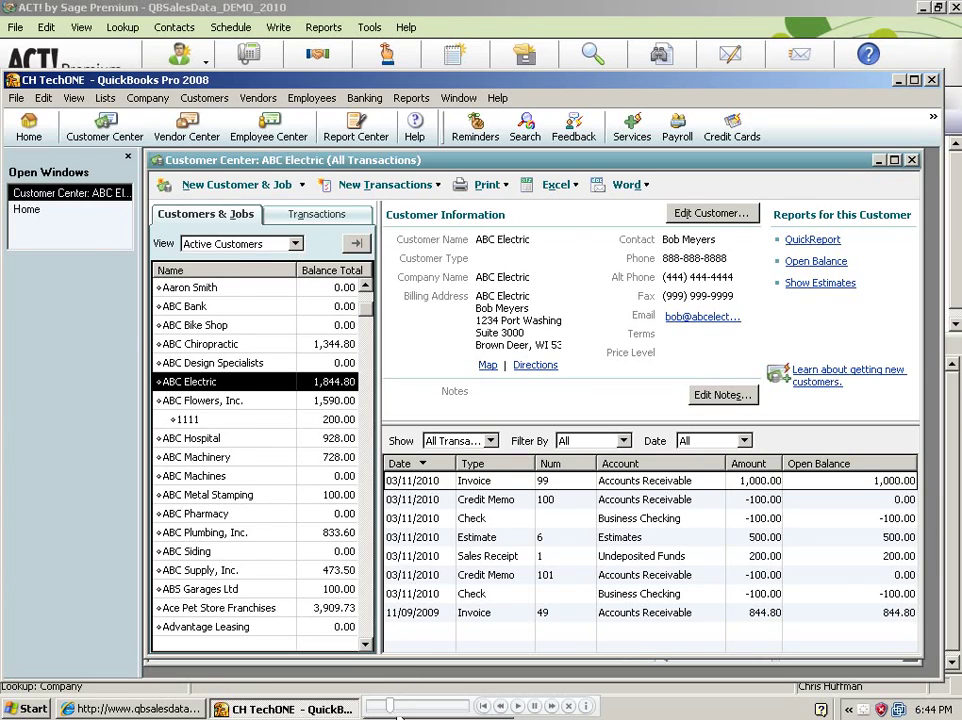
{"action": "key", "text": "alt+Tab"}
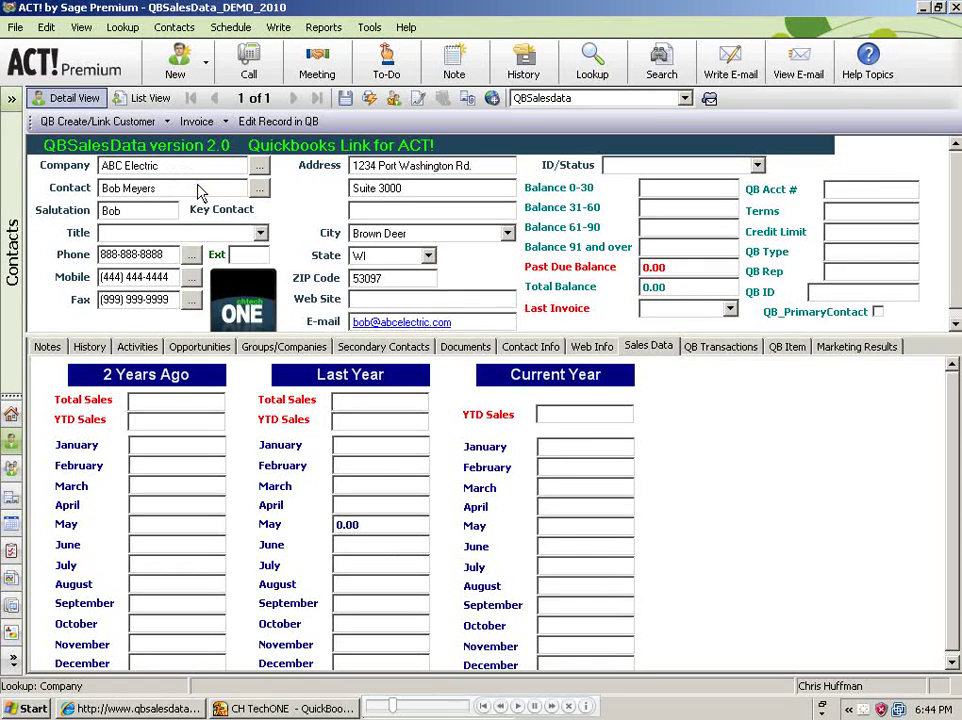
Step: Launch the QB Customer Link Wizard from the Tools menu
{"action": "left_click", "coordinate": [369, 28]}
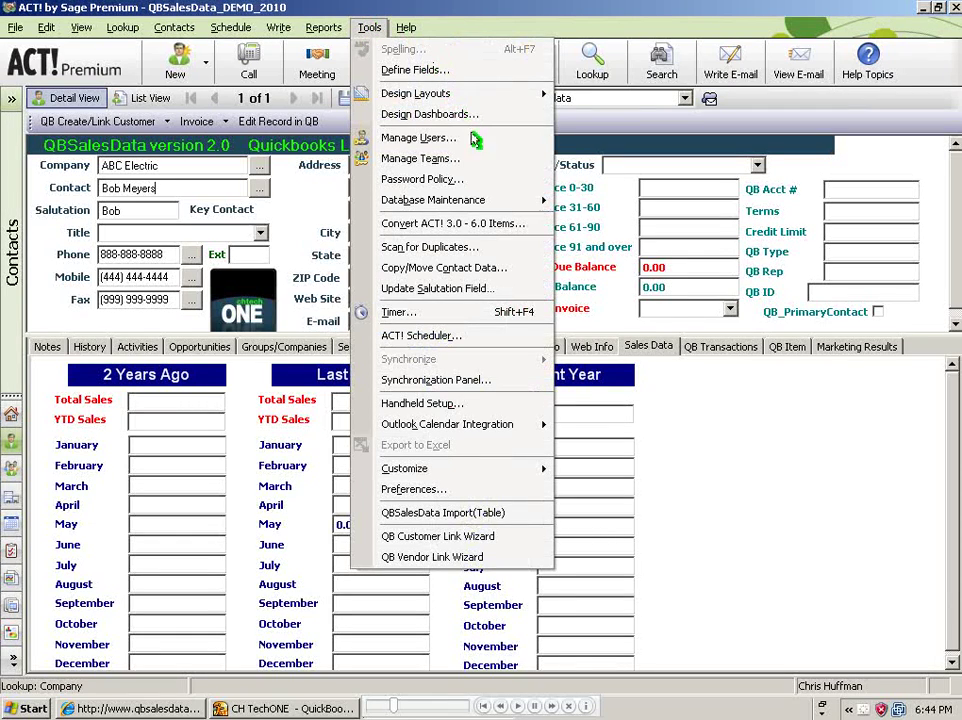
{"action": "left_click", "coordinate": [517, 536]}
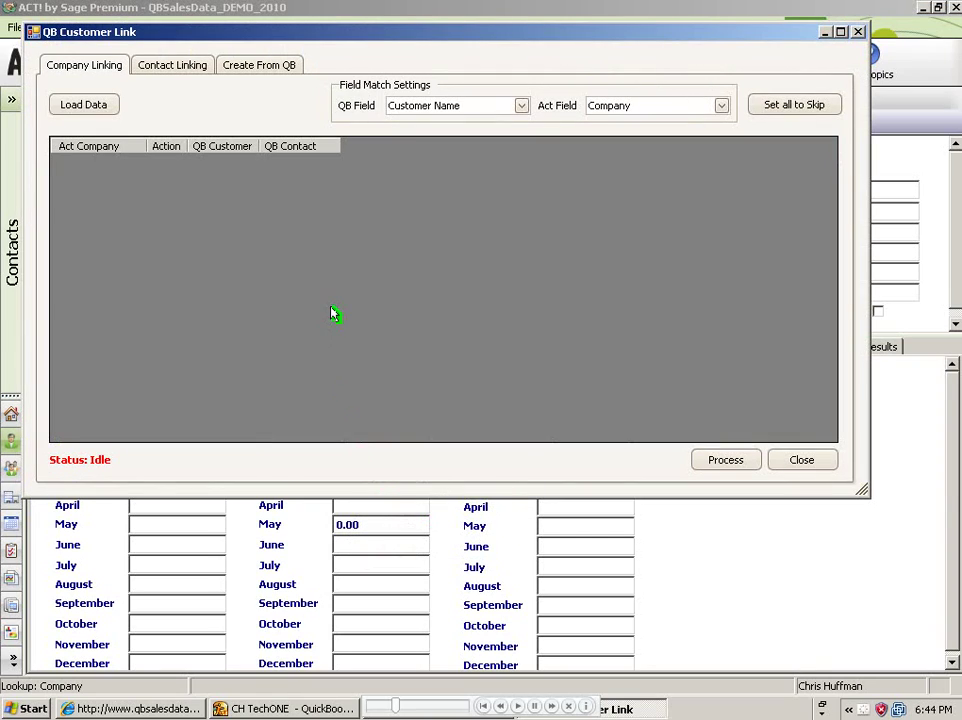
Step: On Contact Linking, search All Contacts and match QuickBooks Customer Name to ACT!'s Company field
{"action": "left_click", "coordinate": [170, 70]}
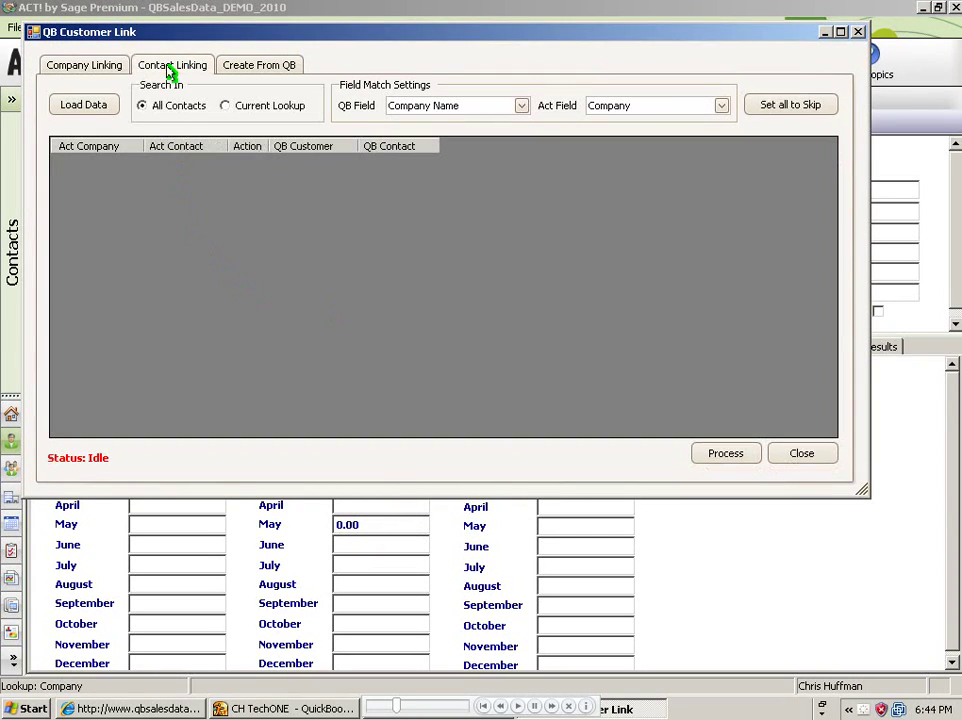
{"action": "left_click", "coordinate": [262, 112]}
{"action": "left_click", "coordinate": [180, 114]}
{"action": "left_click", "coordinate": [521, 106]}
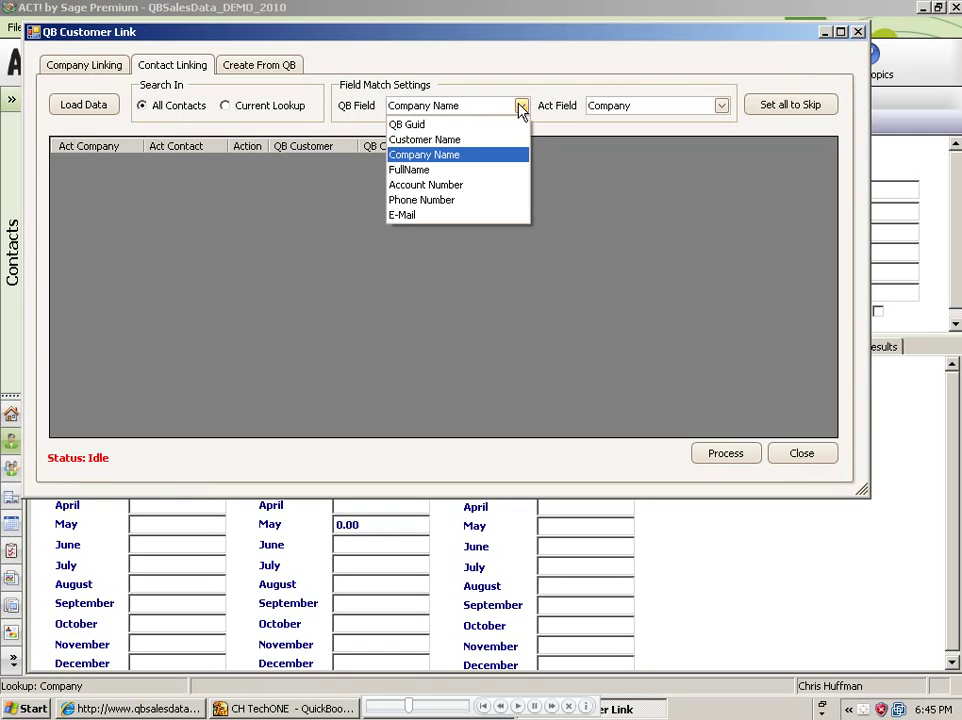
{"action": "left_click", "coordinate": [424, 139]}
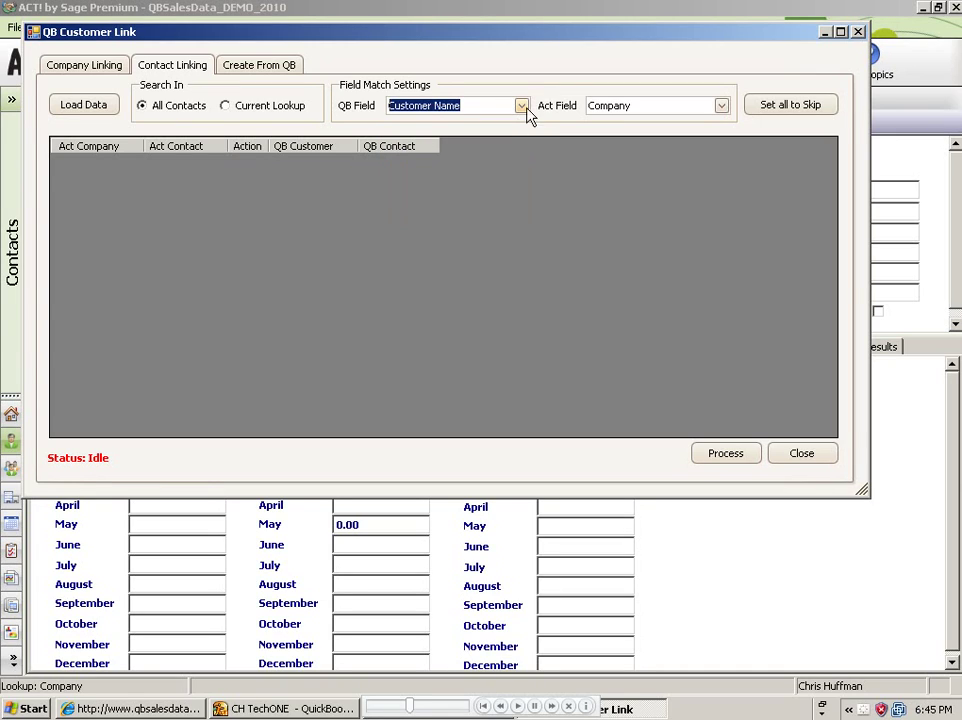
{"action": "left_click", "coordinate": [722, 107]}
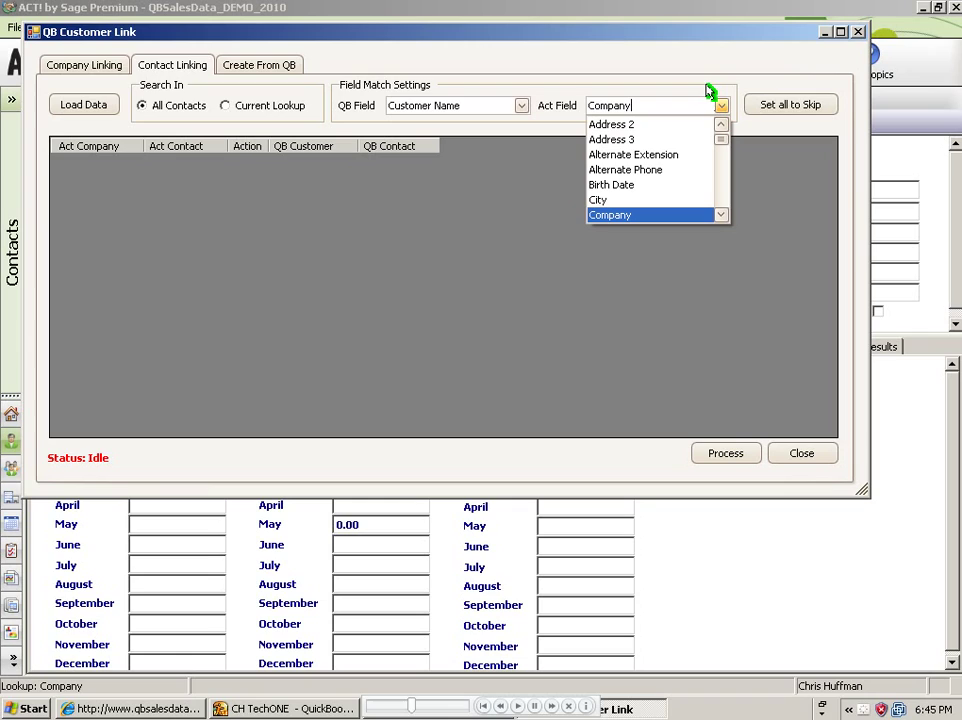
{"action": "left_click", "coordinate": [707, 80]}
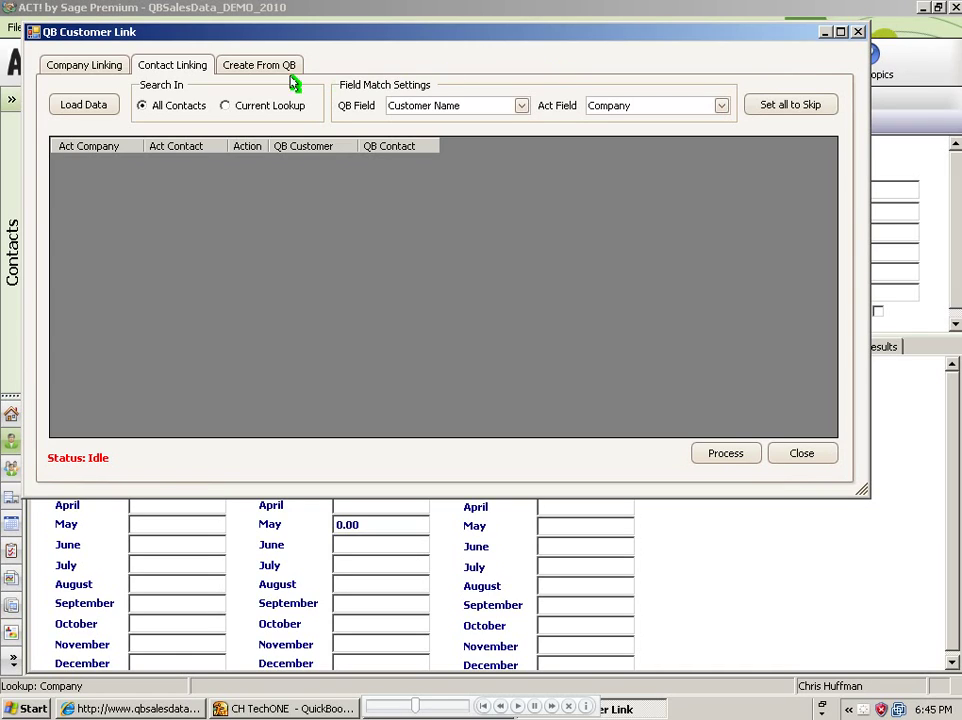
Step: Load the ACT! contacts and QuickBooks customers into the Contact Linking grid
{"action": "left_click", "coordinate": [86, 108]}
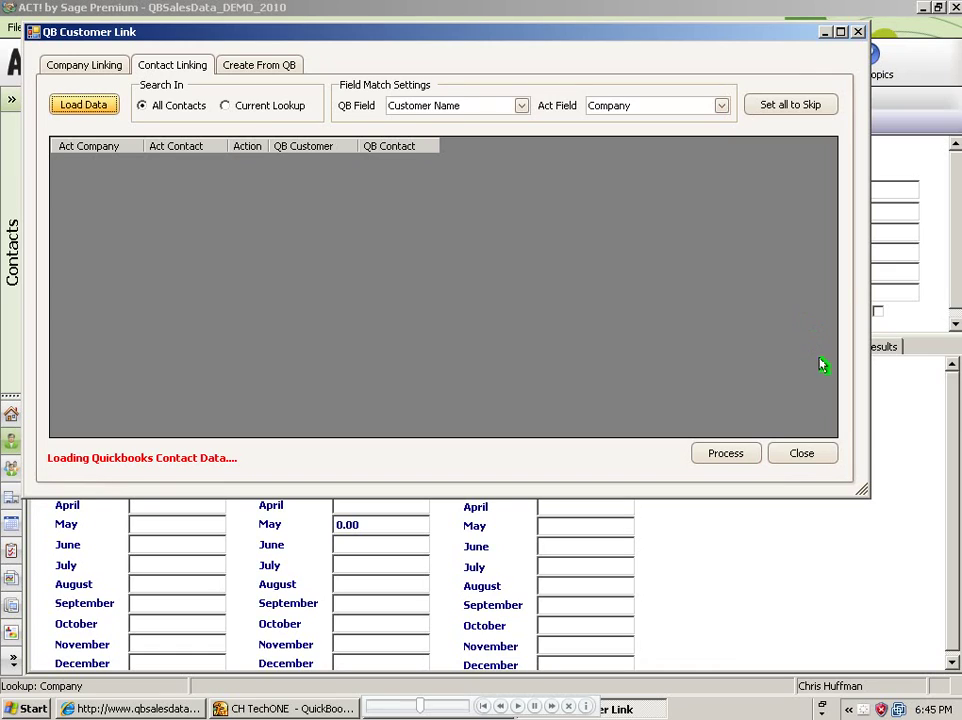
{"action": "left_click", "coordinate": [830, 432]}
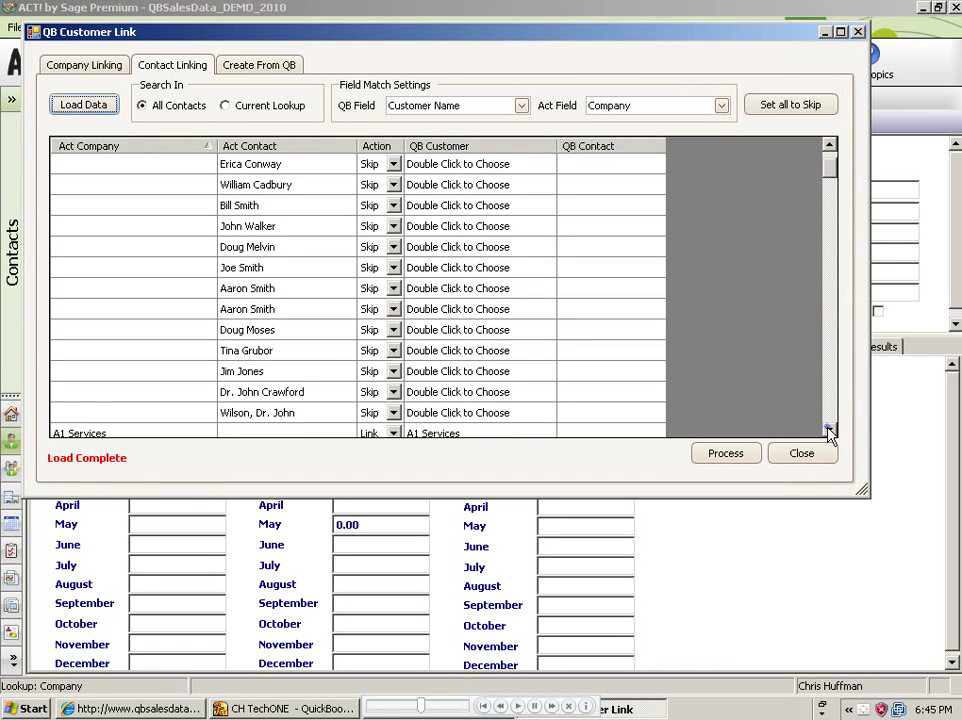
{"action": "left_click", "coordinate": [830, 432]}
{"action": "left_click", "coordinate": [328, 417]}
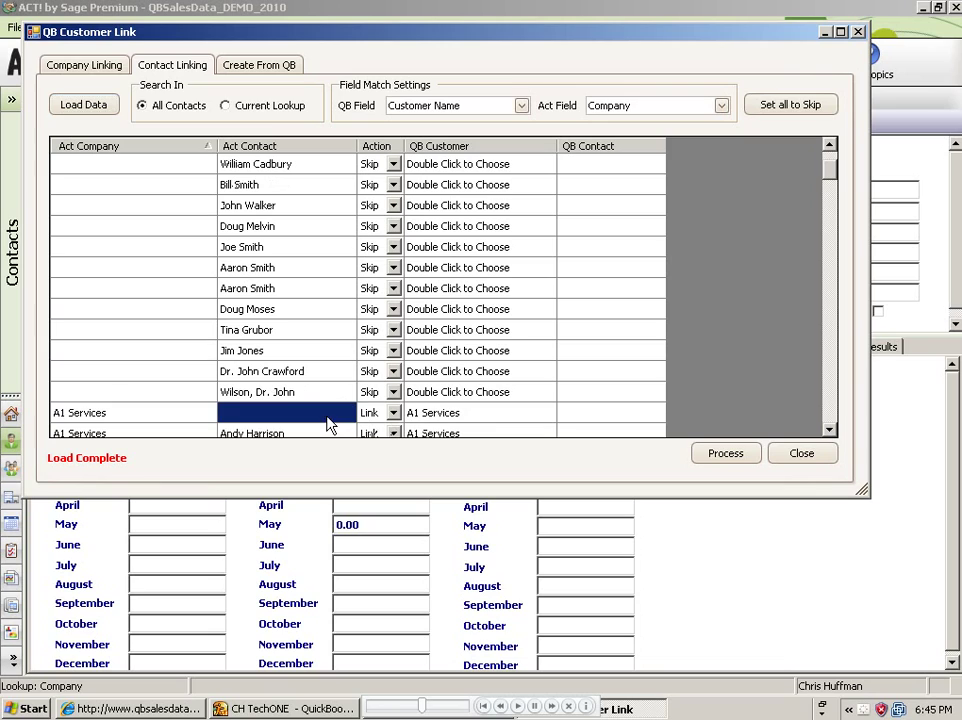
{"action": "left_click", "coordinate": [826, 416]}
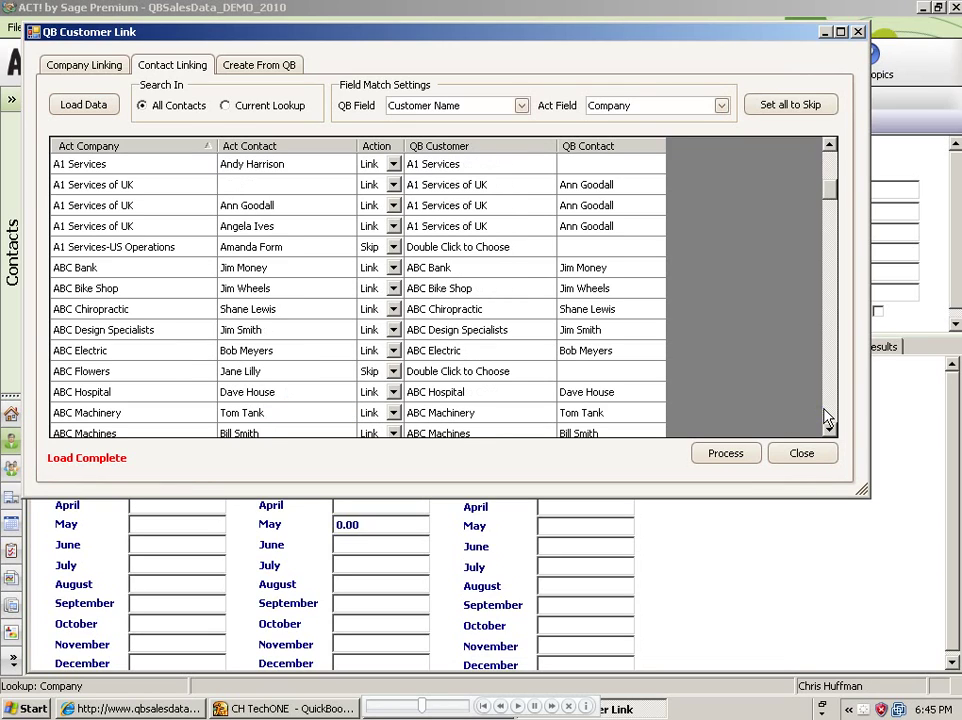
Step: Review the matches (Jim Money, Jim Wheels, ABC Bank, Dave Leader), then process the links and close
{"action": "left_click", "coordinate": [272, 270]}
{"action": "left_click", "coordinate": [335, 295]}
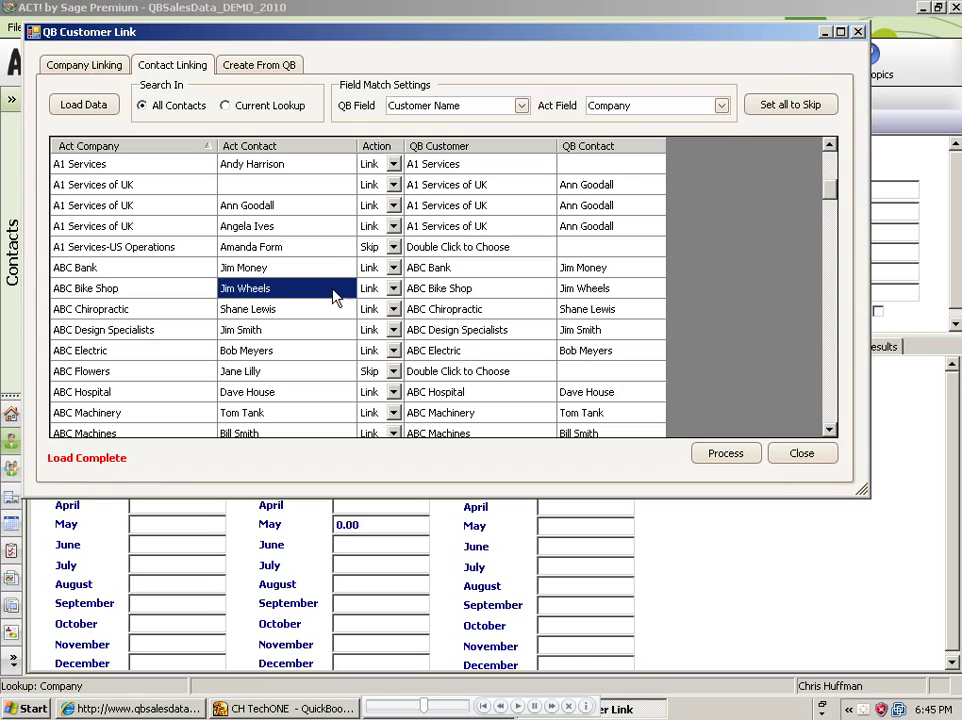
{"action": "left_click", "coordinate": [369, 290]}
{"action": "left_click", "coordinate": [370, 268]}
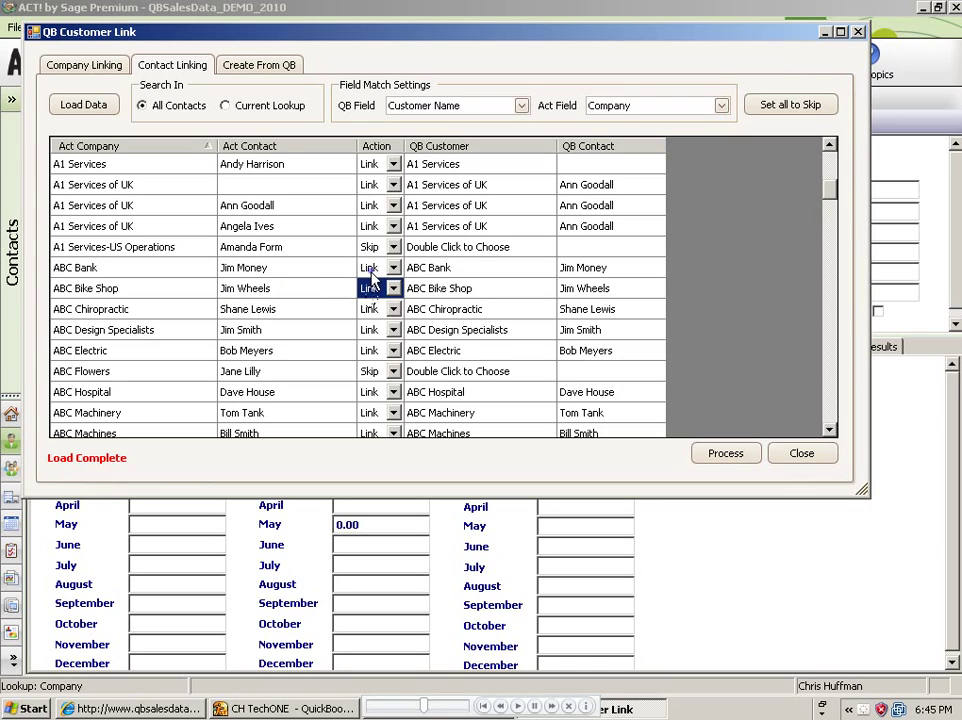
{"action": "left_click", "coordinate": [311, 291]}
{"action": "left_click", "coordinate": [290, 268]}
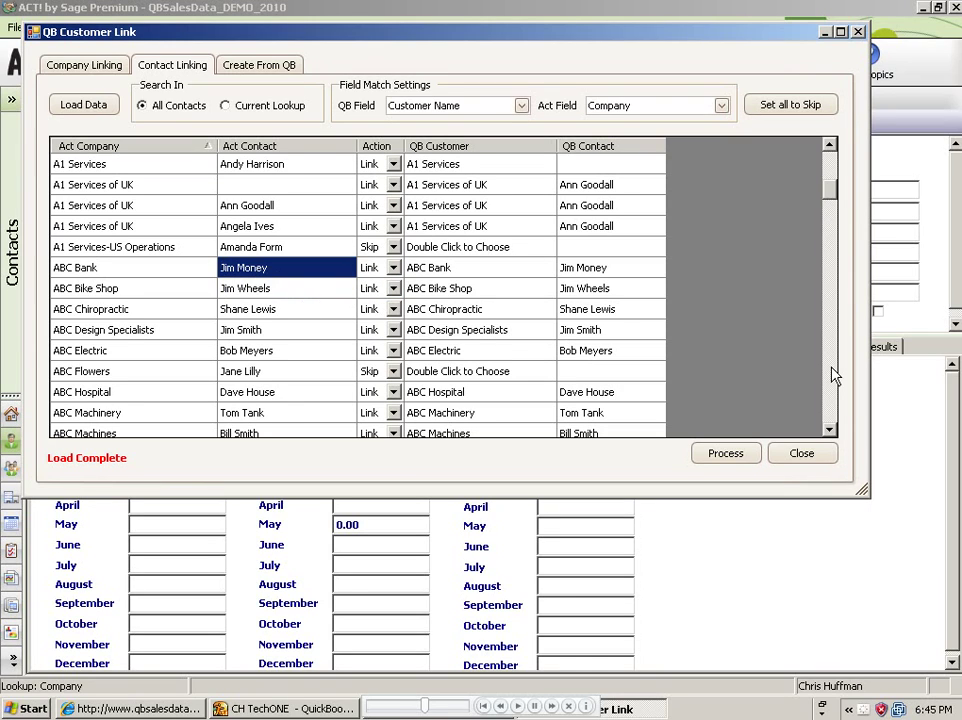
{"action": "left_click", "coordinate": [835, 375]}
{"action": "left_click", "coordinate": [258, 312]}
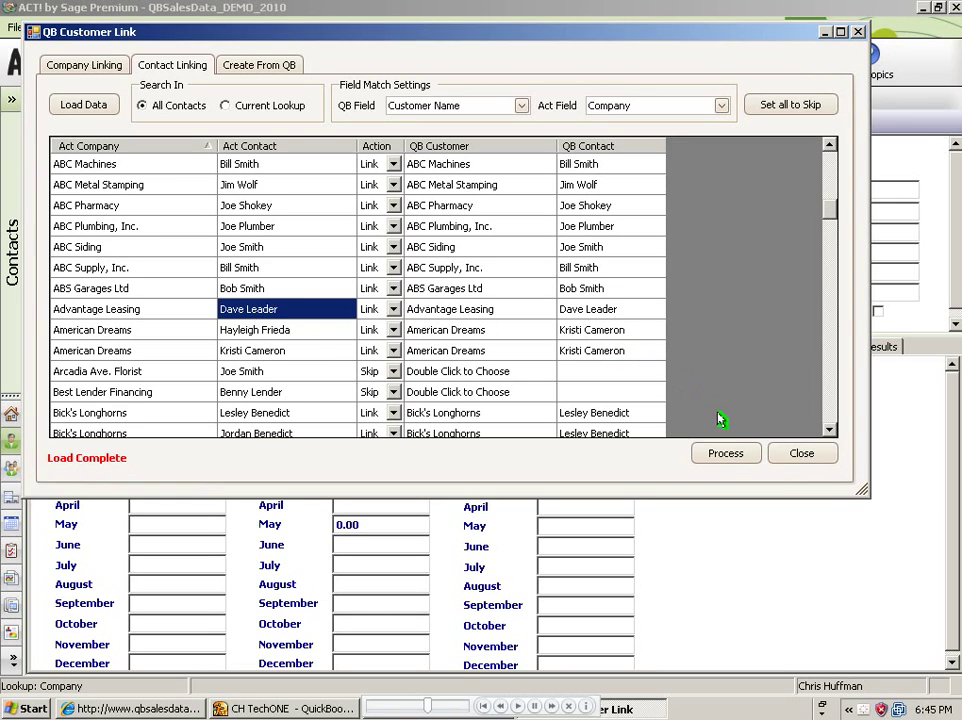
{"action": "left_click", "coordinate": [731, 456]}
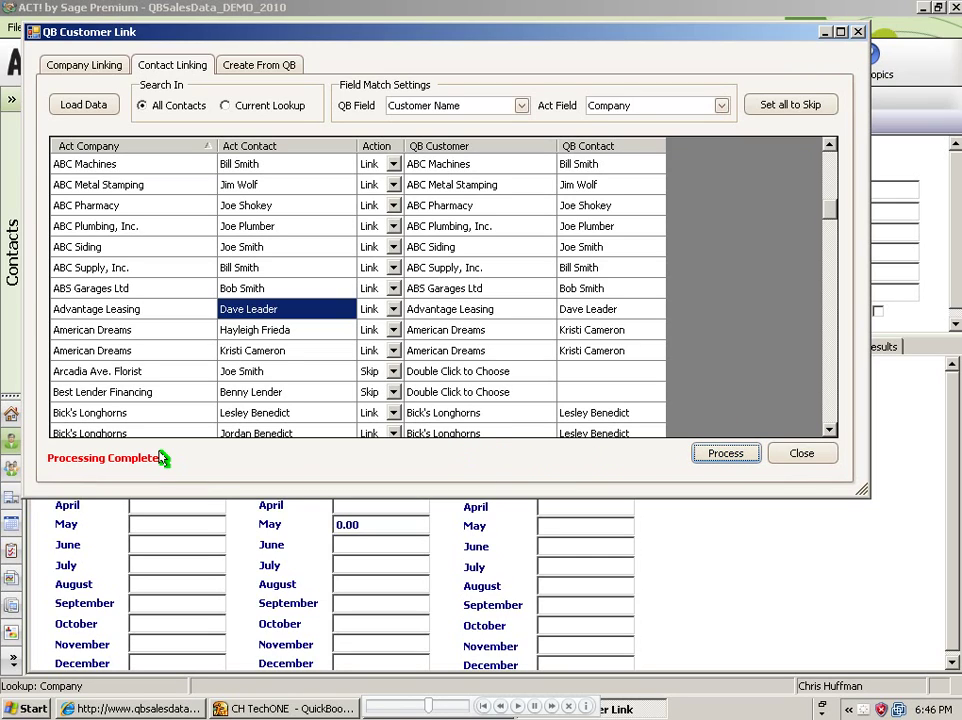
{"action": "left_click", "coordinate": [804, 458]}
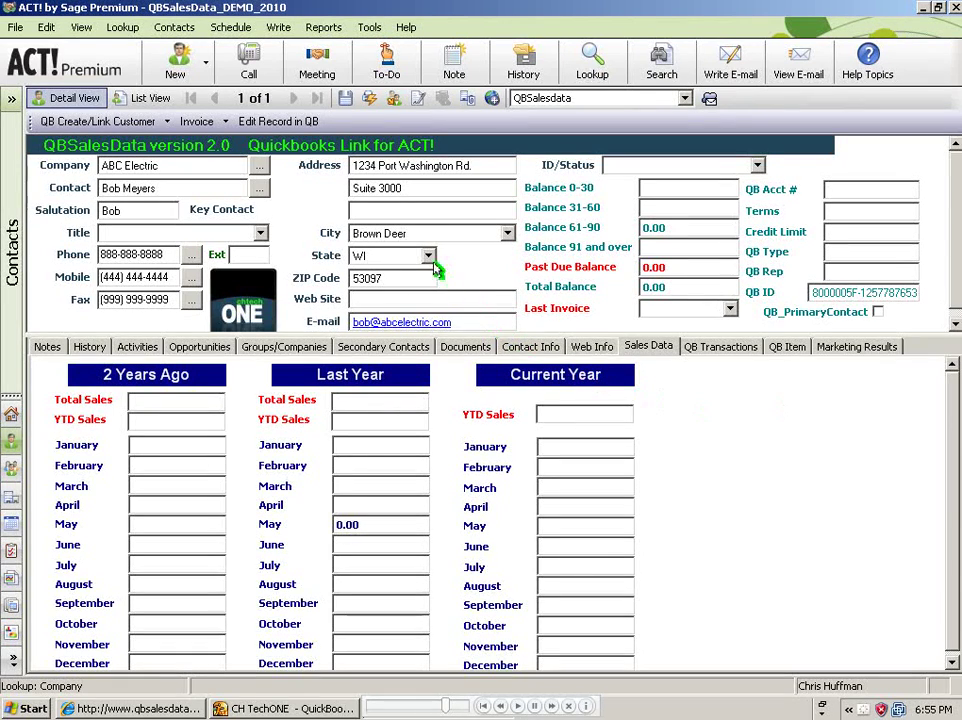
Step: Reopen the QB Customer Link Wizard on its Contact Linking tab
{"action": "left_click", "coordinate": [368, 28]}
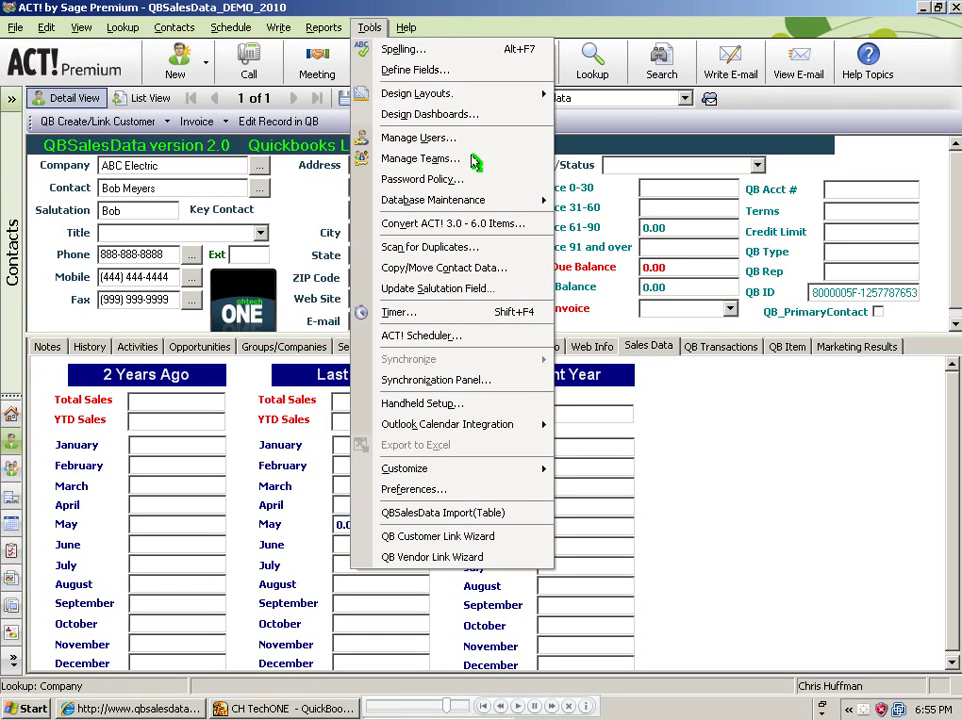
{"action": "left_click", "coordinate": [507, 537]}
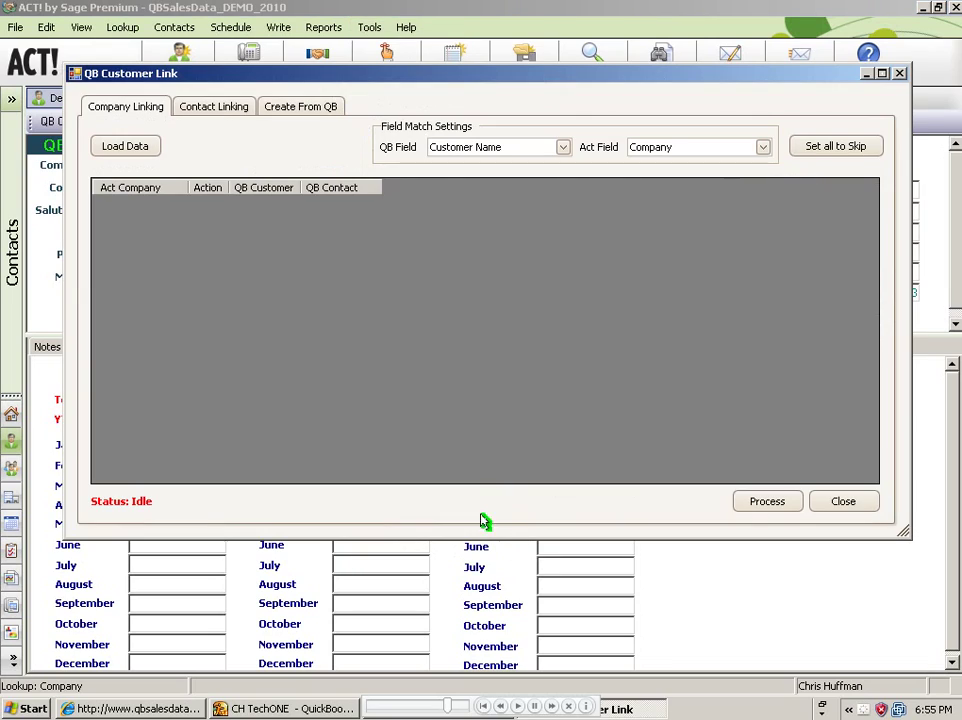
{"action": "left_click", "coordinate": [216, 108]}
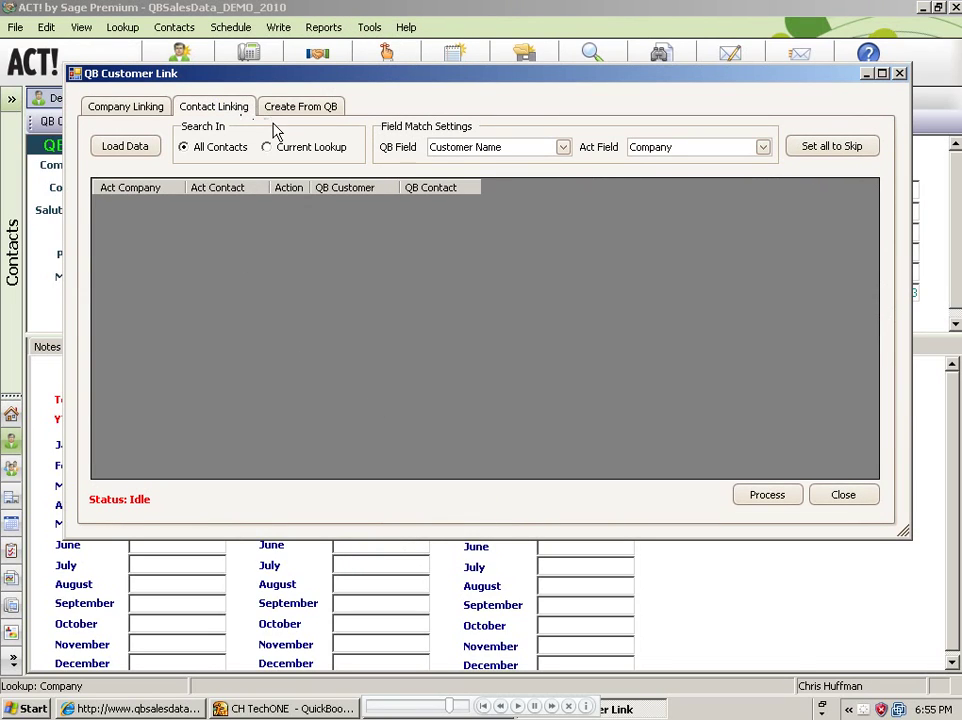
Step: Try matching QuickBooks Phone Number against the ACT Phone field
{"action": "left_click", "coordinate": [563, 148]}
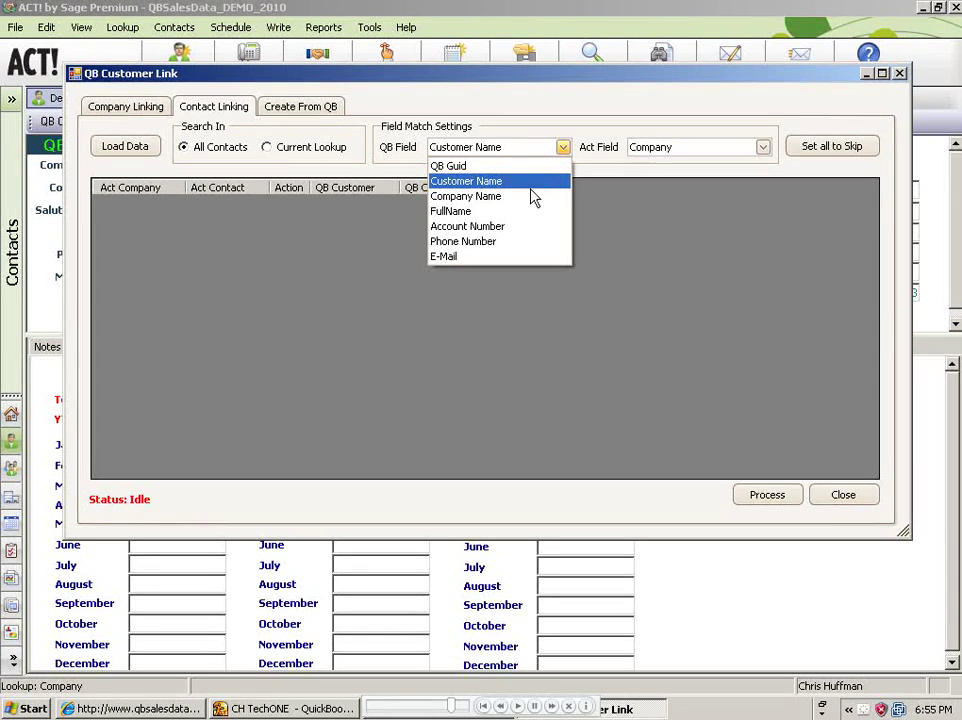
{"action": "left_click", "coordinate": [528, 242]}
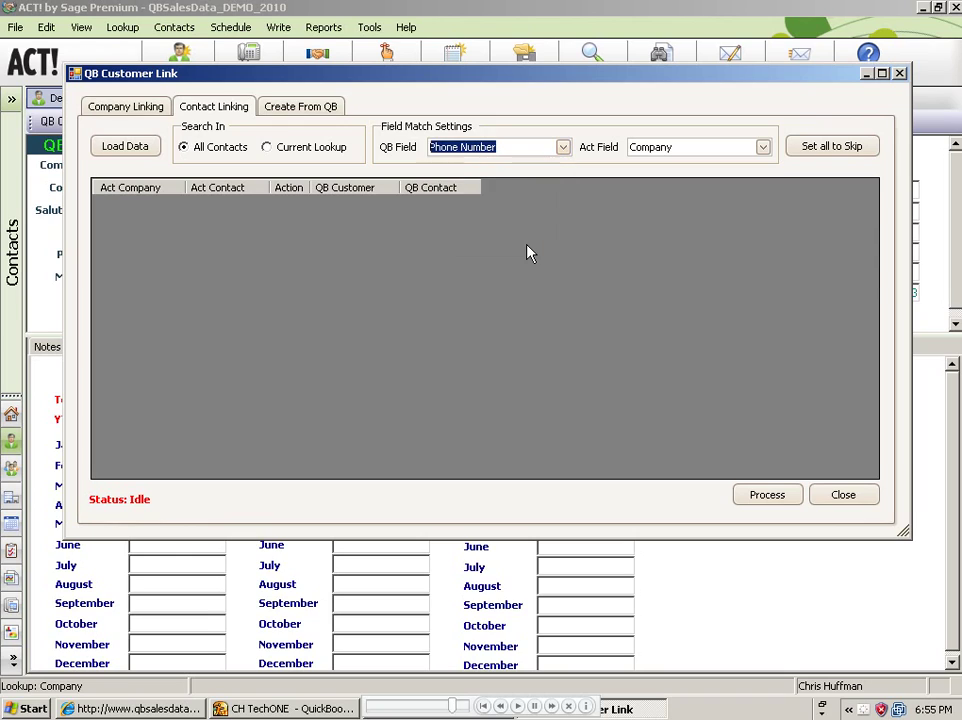
{"action": "left_click", "coordinate": [763, 148]}
{"action": "mouse_move", "coordinate": [762, 181]}
{"action": "left_mouse_down"}
{"action": "mouse_move", "coordinate": [762, 237]}
{"action": "mouse_move", "coordinate": [766, 193]}
{"action": "left_mouse_up"}
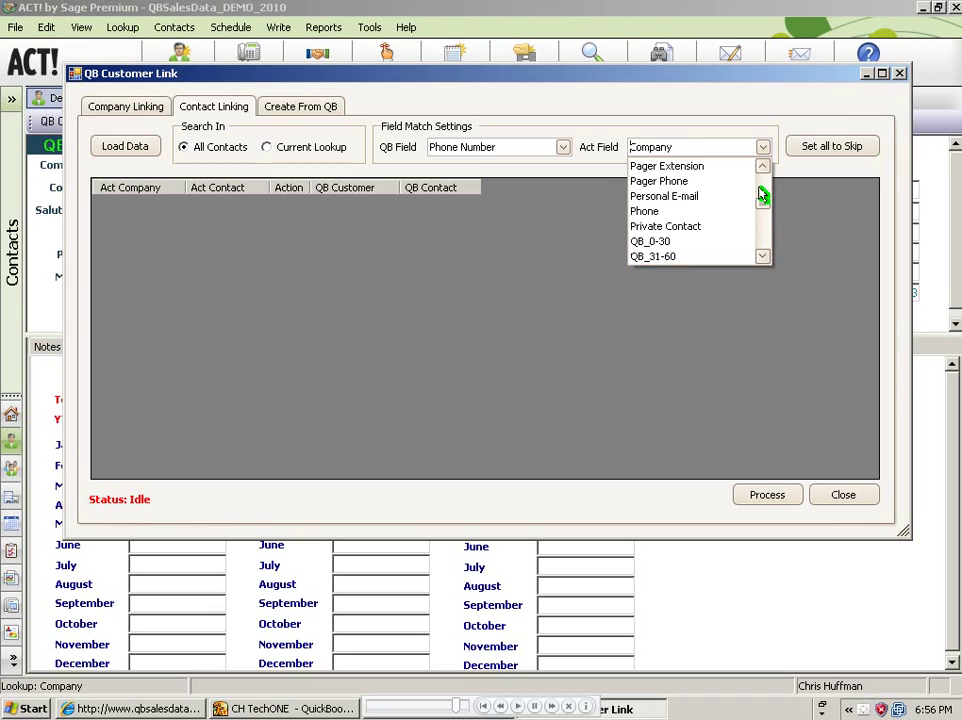
{"action": "left_click", "coordinate": [550, 251]}
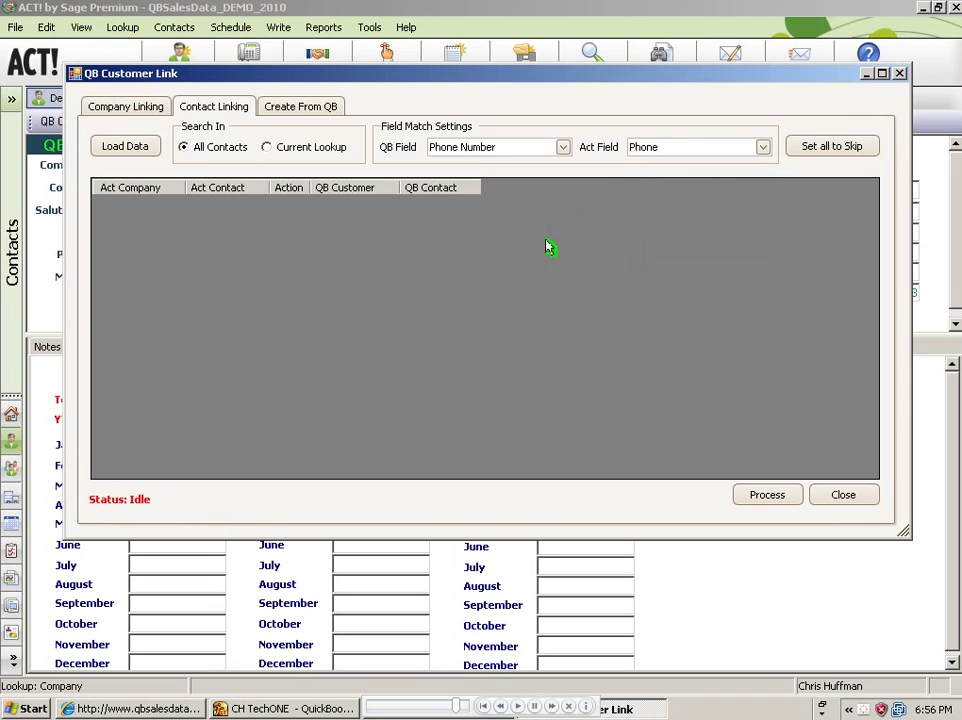
Step: Change the match to QuickBooks E-Mail against the ACT E-mail field
{"action": "left_click", "coordinate": [563, 149]}
{"action": "left_click", "coordinate": [495, 257]}
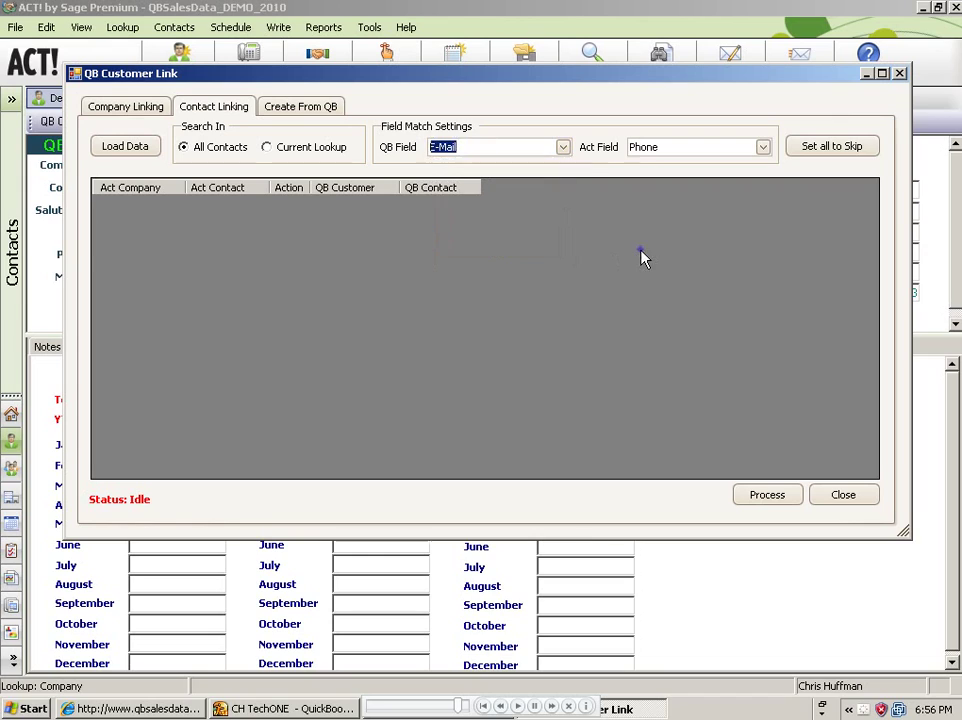
{"action": "left_click", "coordinate": [762, 148]}
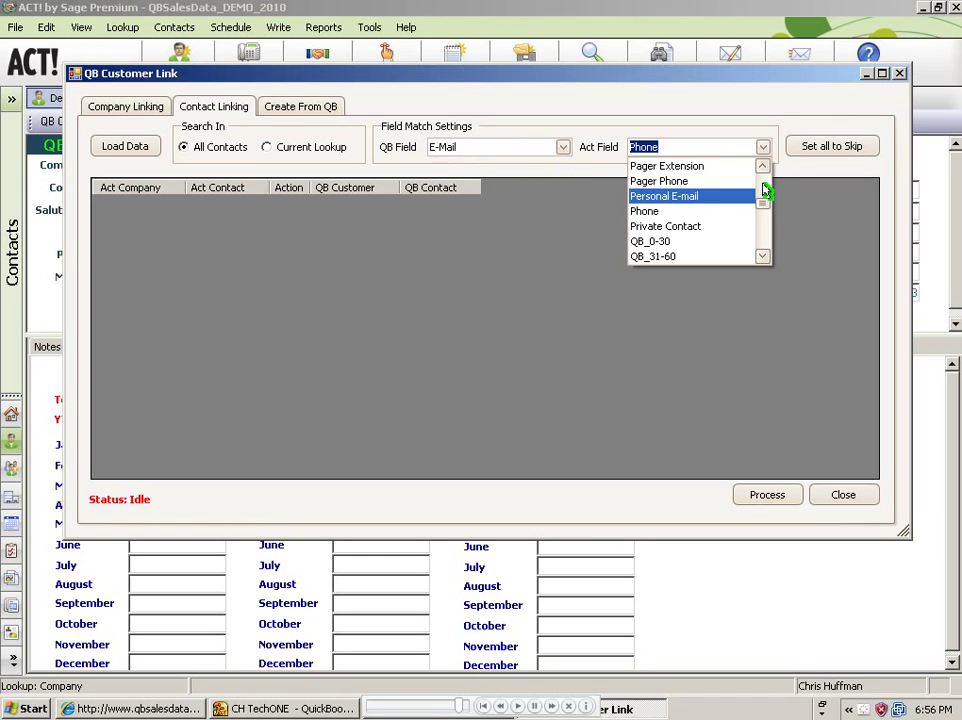
{"action": "left_click", "coordinate": [764, 189]}
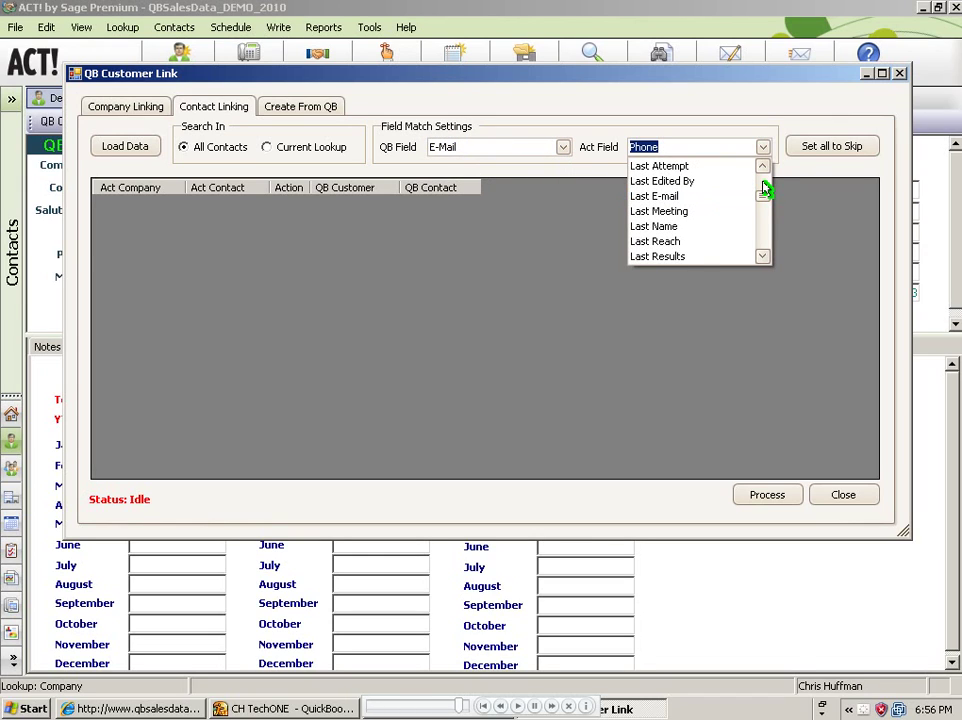
{"action": "scroll", "coordinate": [764, 189], "scroll_direction": "up", "scroll_amount": 3}
{"action": "scroll", "coordinate": [700, 200], "scroll_direction": "up", "scroll_amount": 2}
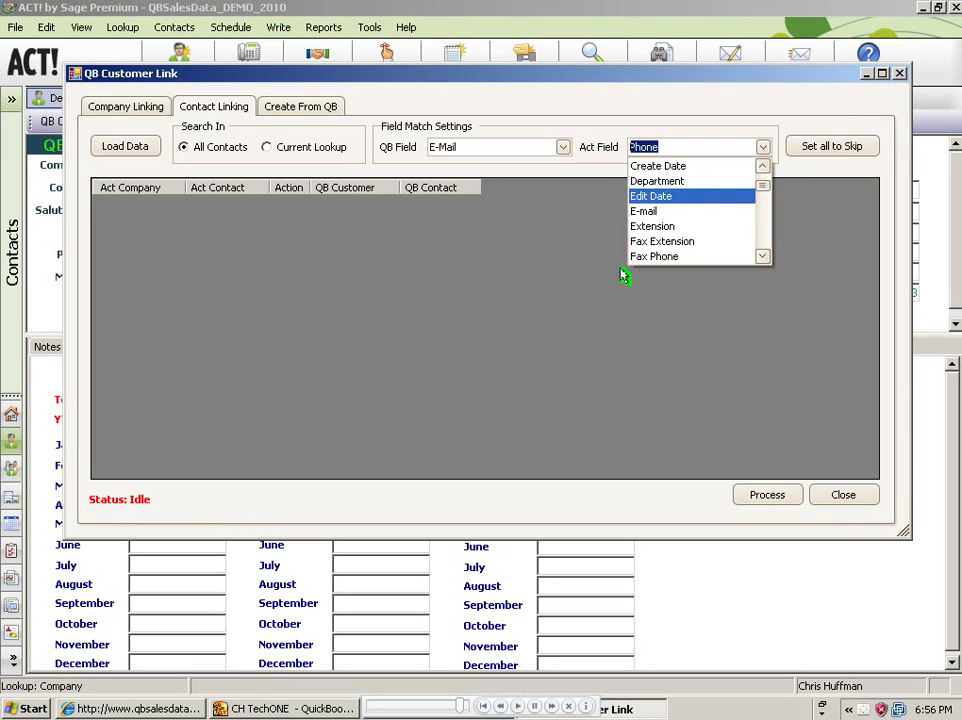
{"action": "key", "text": "Down"}
{"action": "key", "text": "Return"}
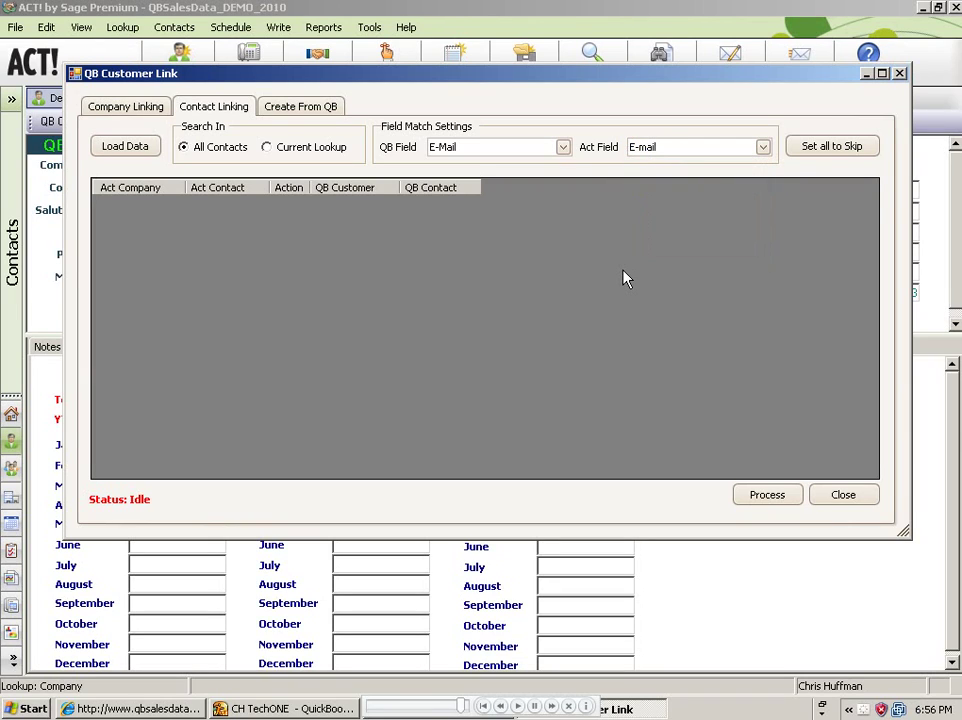